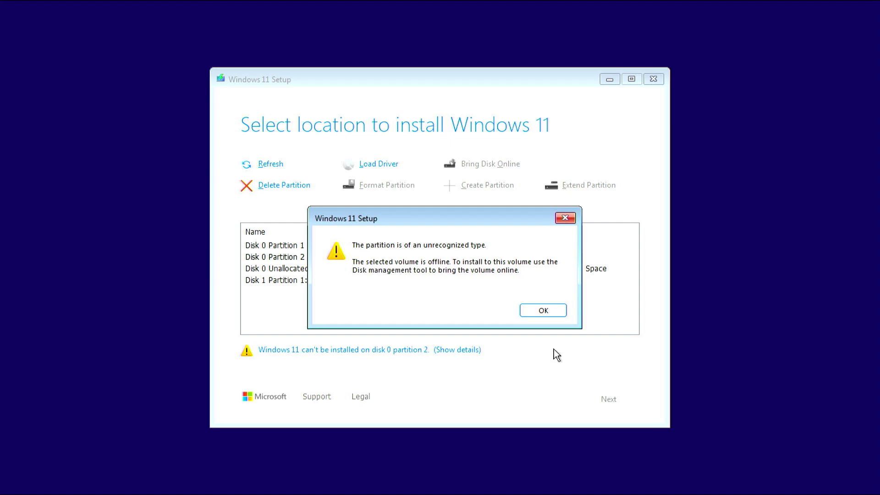
Dismiss the unrecognized-partition warning on Setup's install-location page
{"action": "left_click", "coordinate": [545, 313]}
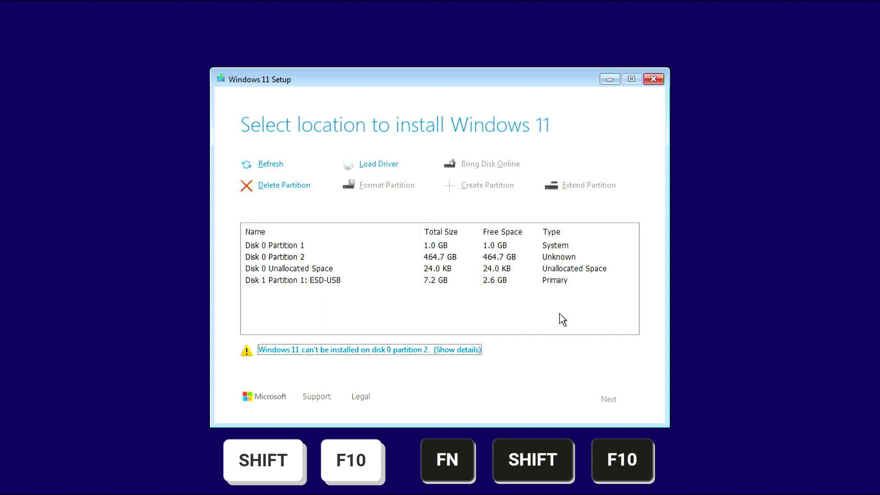
Open an administrator command prompt with Shift+F10 and bring it to the front
{"action": "key", "text": "shift+F10"}
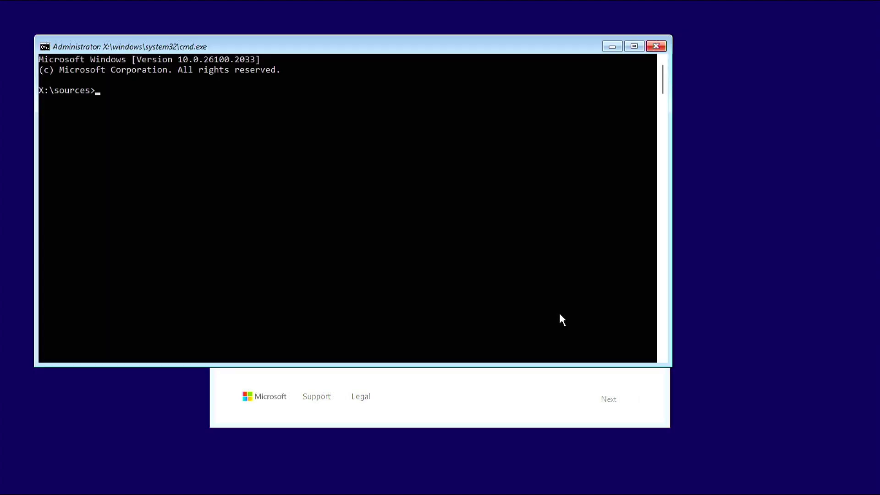
{"action": "key", "text": "alt+Tab"}
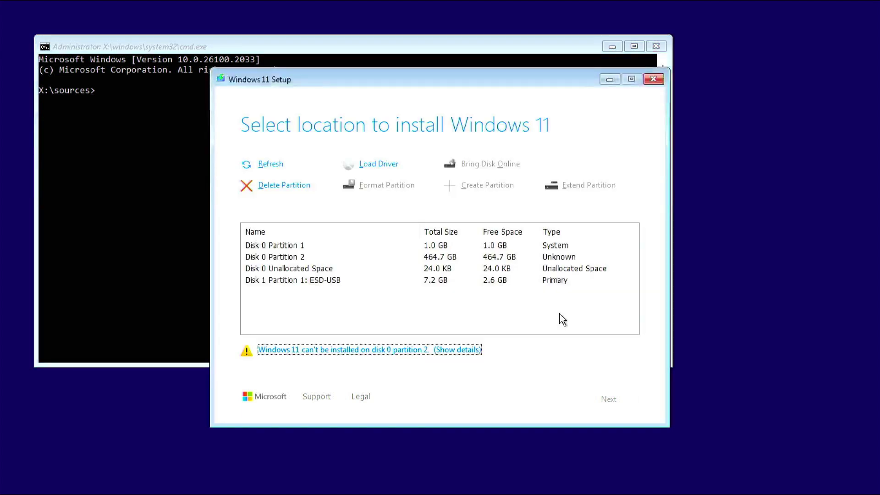
{"action": "key", "text": "alt+Tab"}
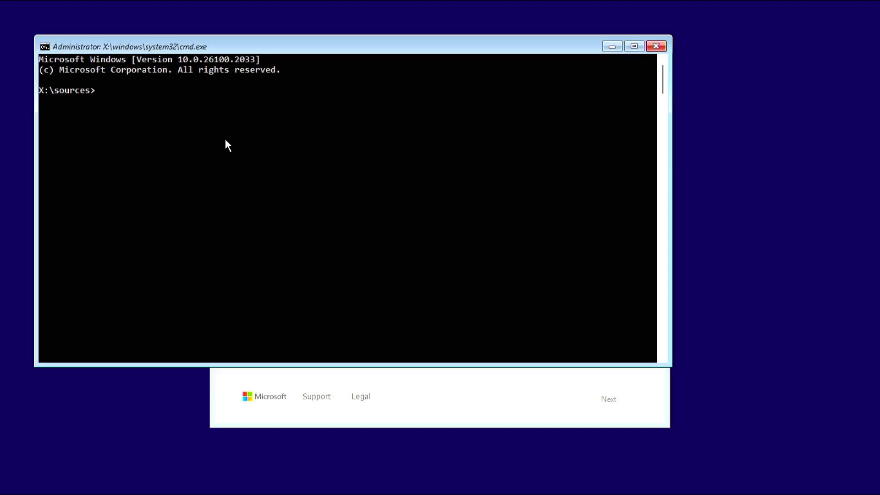
{"action": "type", "text": "disk"}
{"action": "type", "text": "part"}
Start DiskPart, then list all disks (465 GB and 7392 MB) and all volumes
{"action": "key", "text": "Return"}
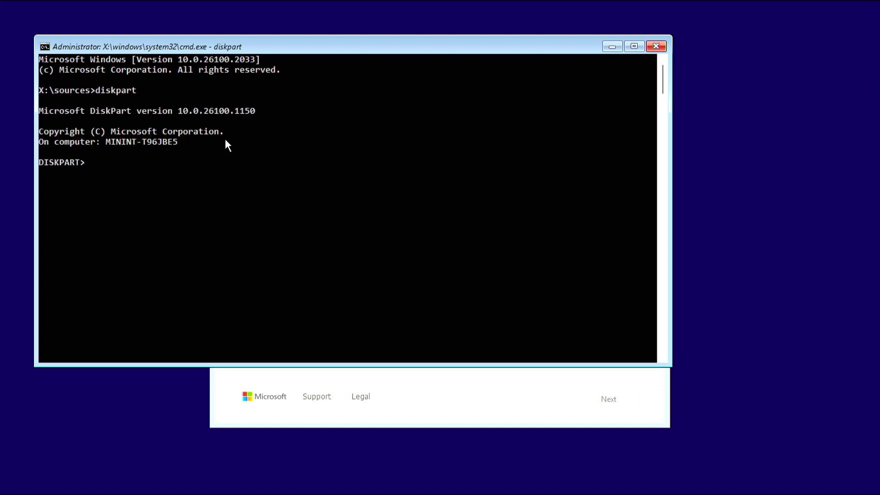
{"action": "type", "text": "list d"}
{"action": "type", "text": "isk"}
{"action": "key", "text": "Return"}
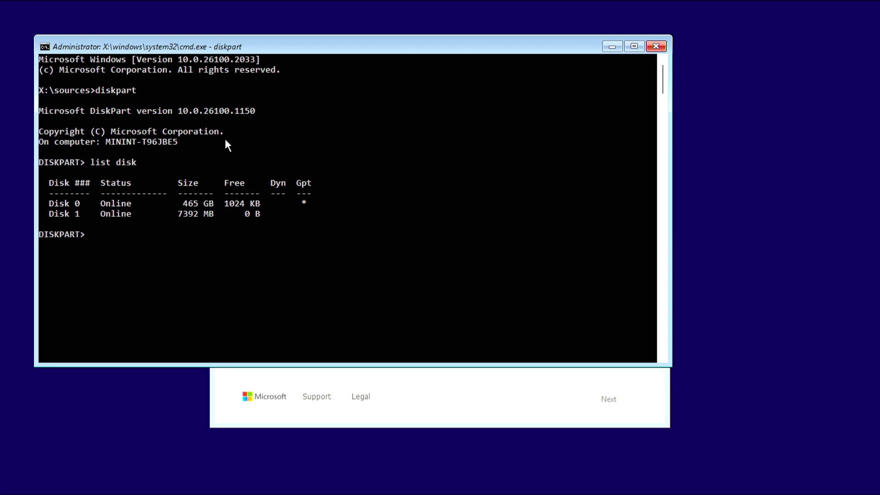
{"action": "type", "text": "list vol"}
{"action": "key", "text": "Return"}
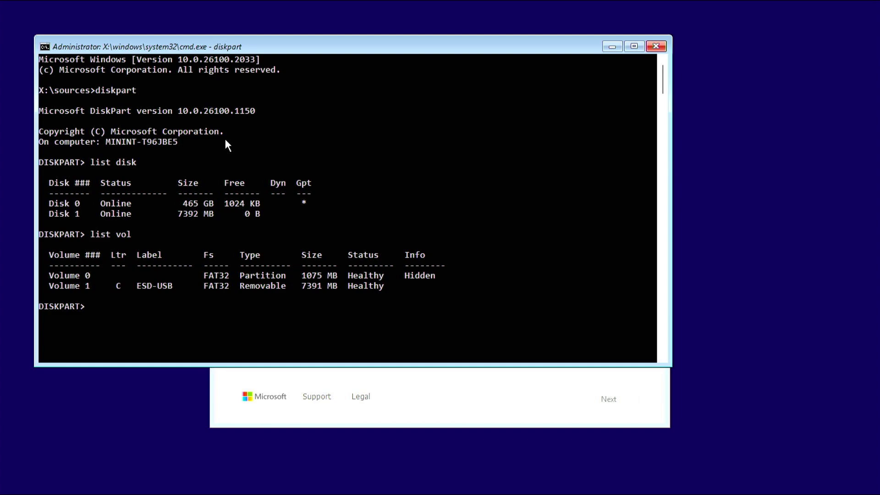
{"action": "type", "text": "sel "}
{"action": "type", "text": "disk "}
{"action": "type", "text": "0"}
Select Disk 0 and run clean to erase all its partitions
{"action": "key", "text": "Return"}
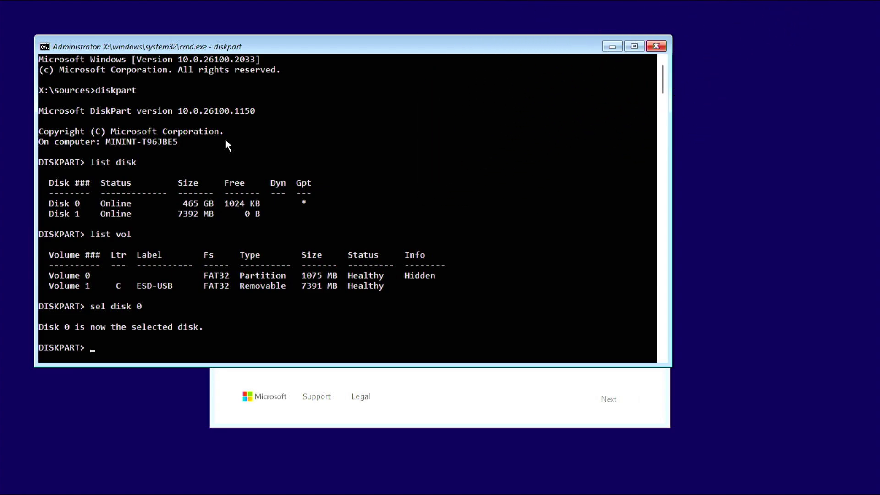
{"action": "type", "text": "clean"}
{"action": "key", "text": "Return"}
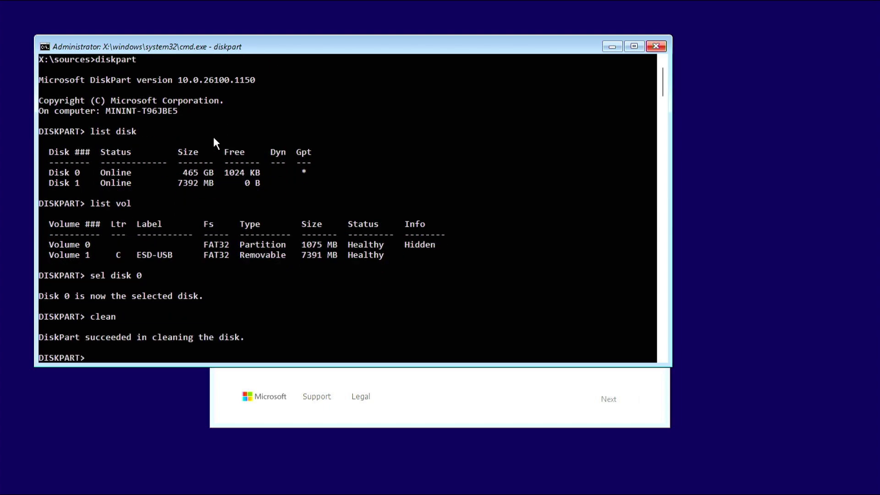
Close the console, refresh the drive list, and choose Disk 0's 465.8 GB unallocated space
{"action": "left_click", "coordinate": [656, 47]}
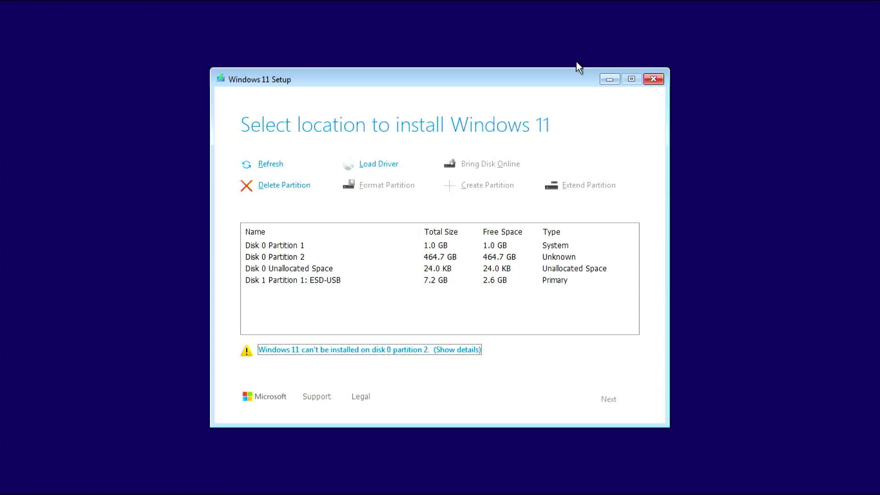
{"action": "left_click", "coordinate": [282, 164]}
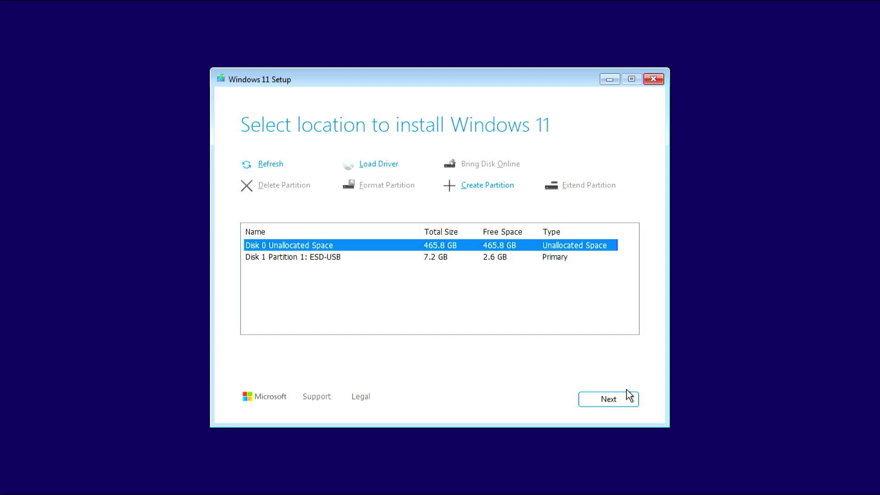
{"action": "left_click", "coordinate": [628, 403]}
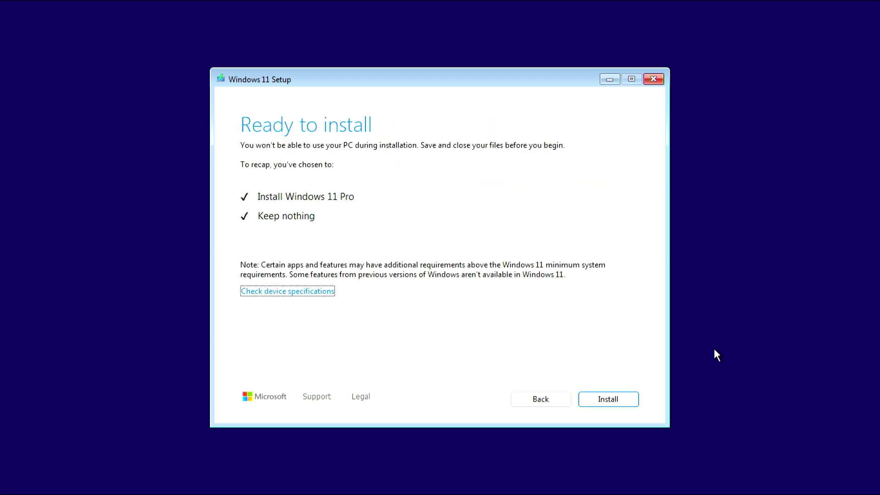
Begin installing Windows 11 Pro from the Ready to install summary
{"action": "left_click", "coordinate": [635, 400]}
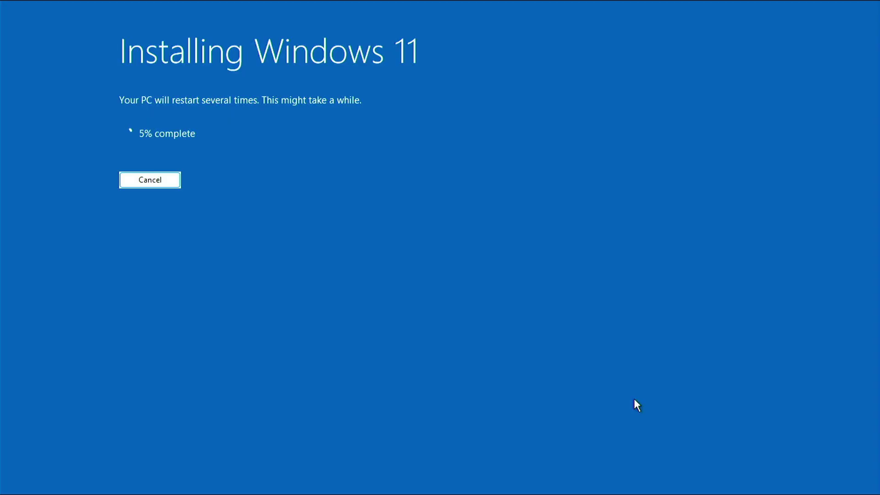